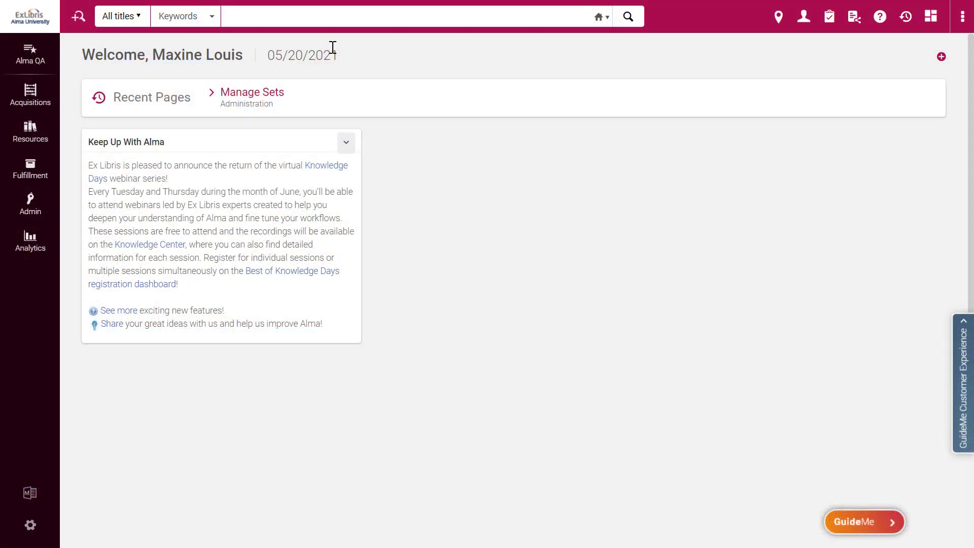
Run an All titles keyword search for 'Peace', returning 4,610 titles.
click(300, 15)
text(Peace)
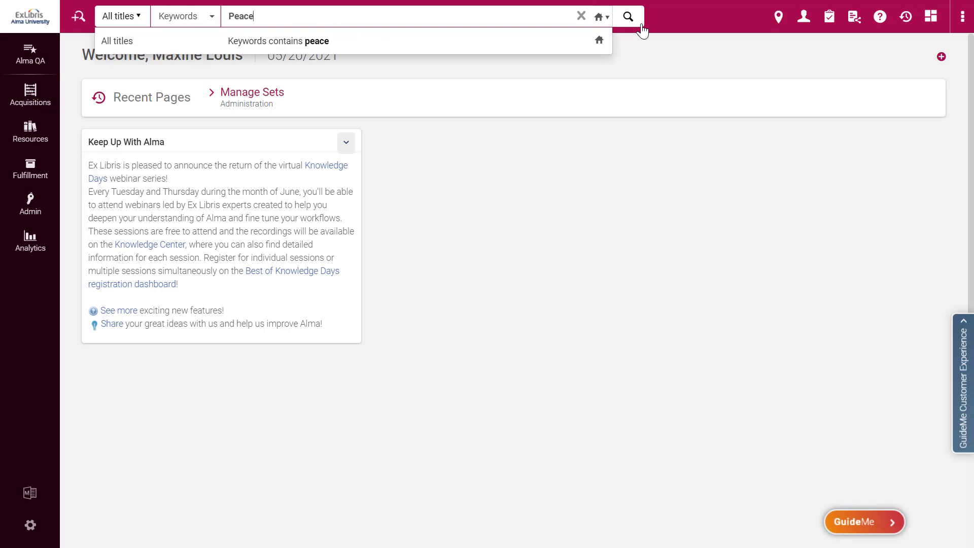
click(629, 17)
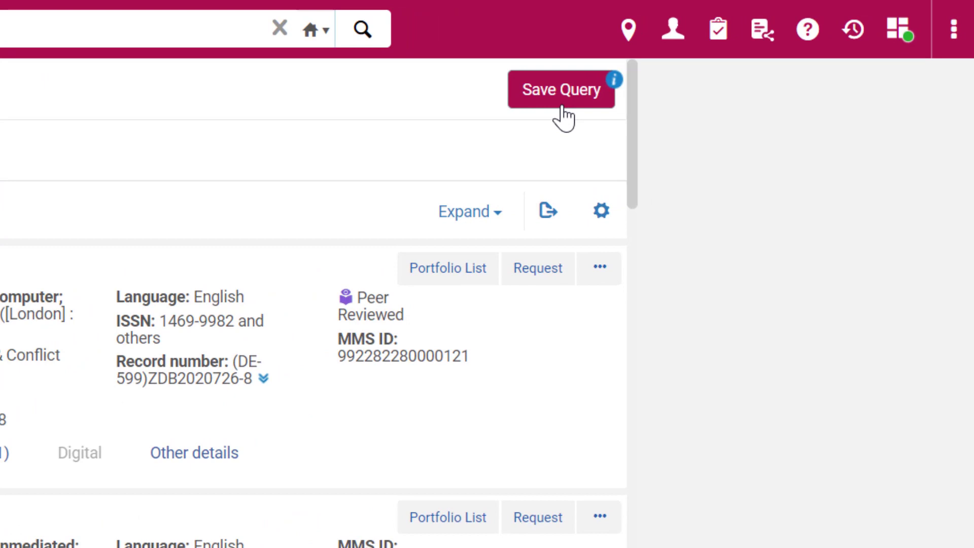
Save the 'Peace' search query as a set named 'All Peace Titles'.
click(563, 114)
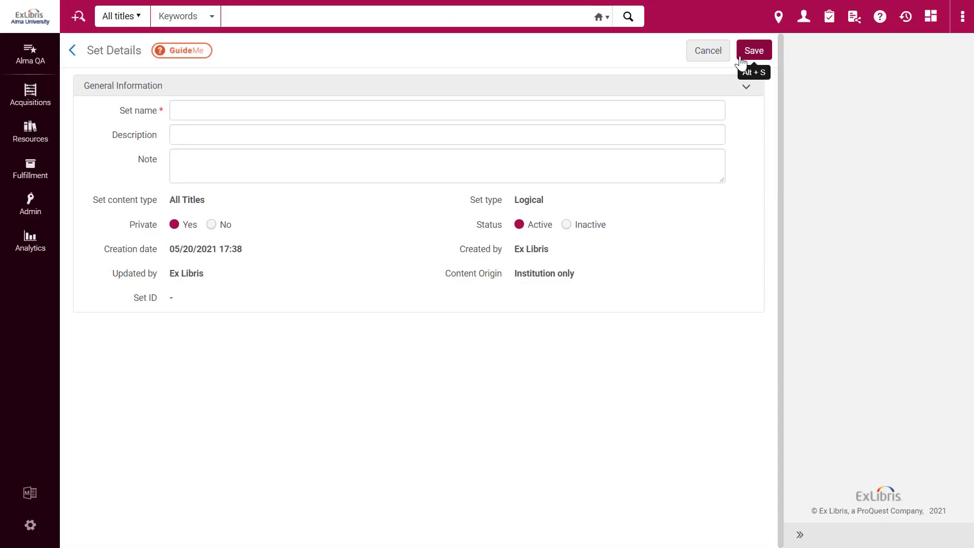
click(364, 111)
text(All Peace Titles)
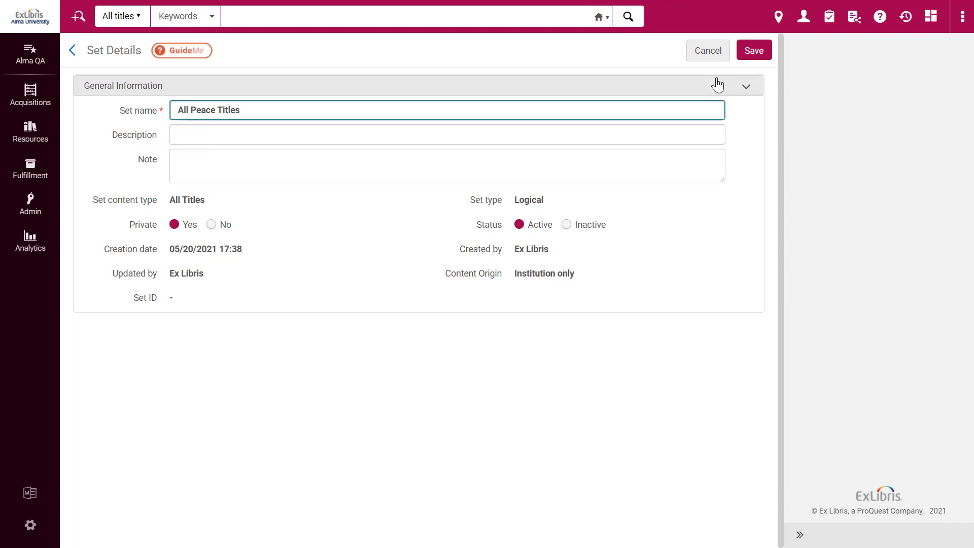
click(751, 54)
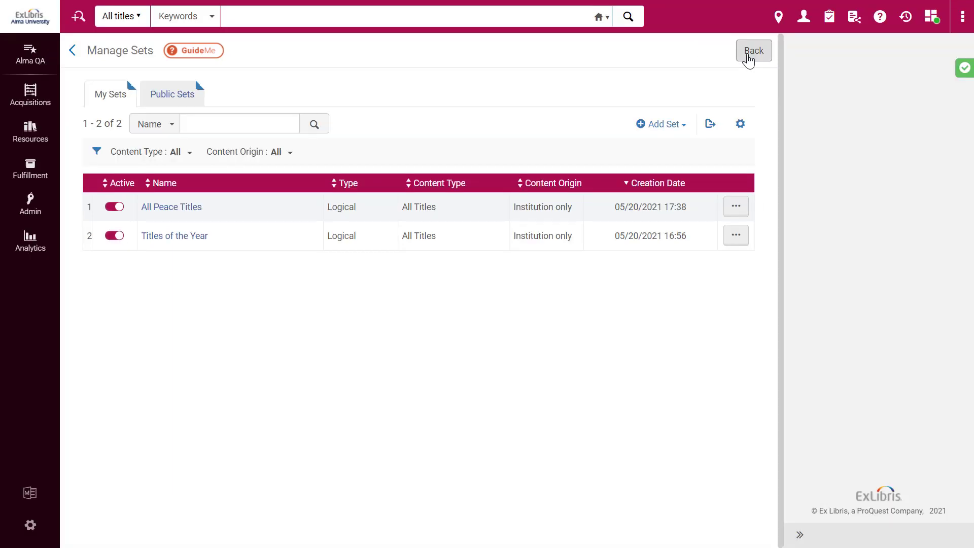
In Admin > Manage Sets, check the actions for All Peace Titles, then show Public Sets.
click(38, 216)
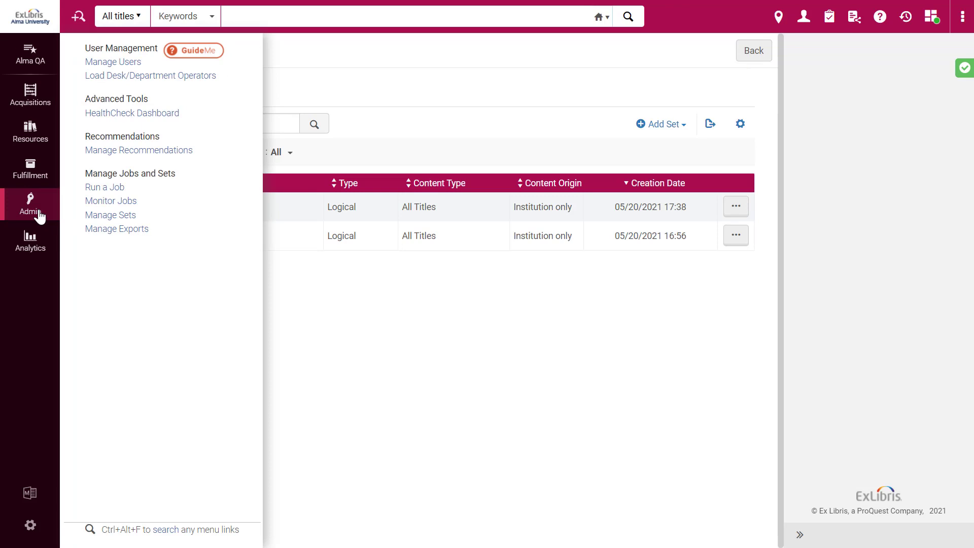
click(109, 216)
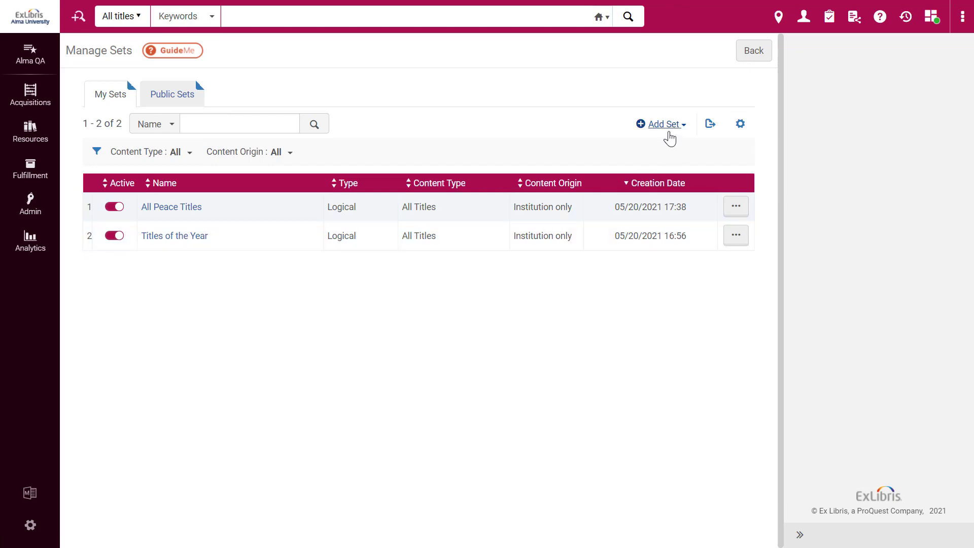
click(736, 208)
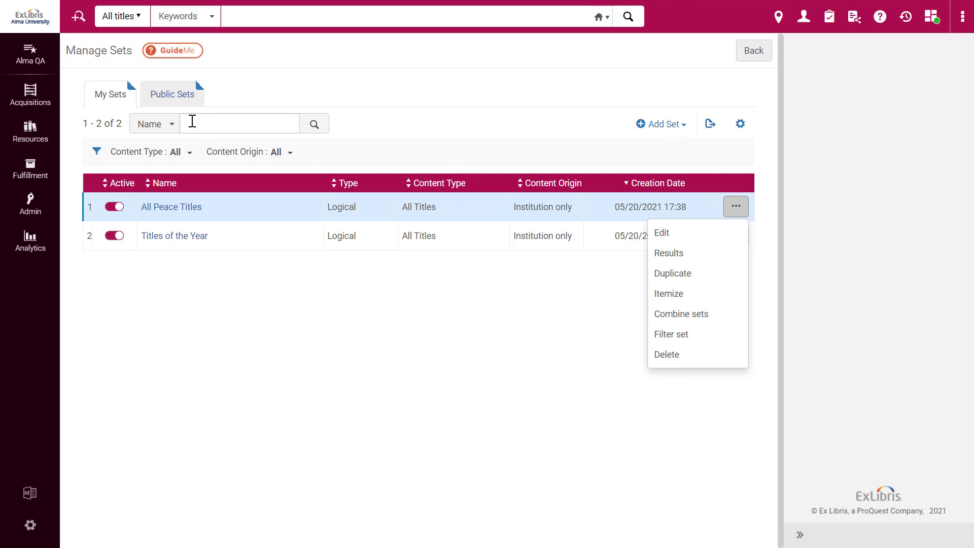
click(177, 107)
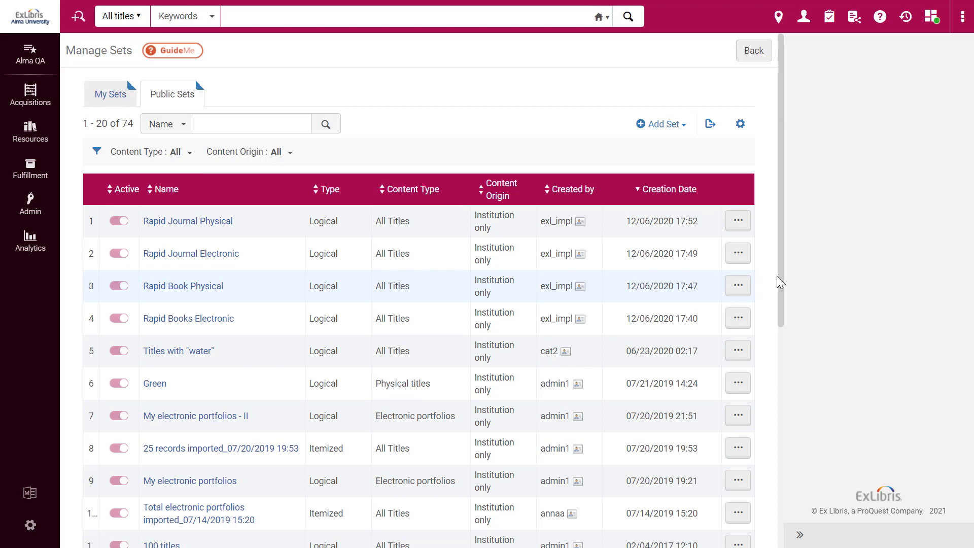
click(743, 257)
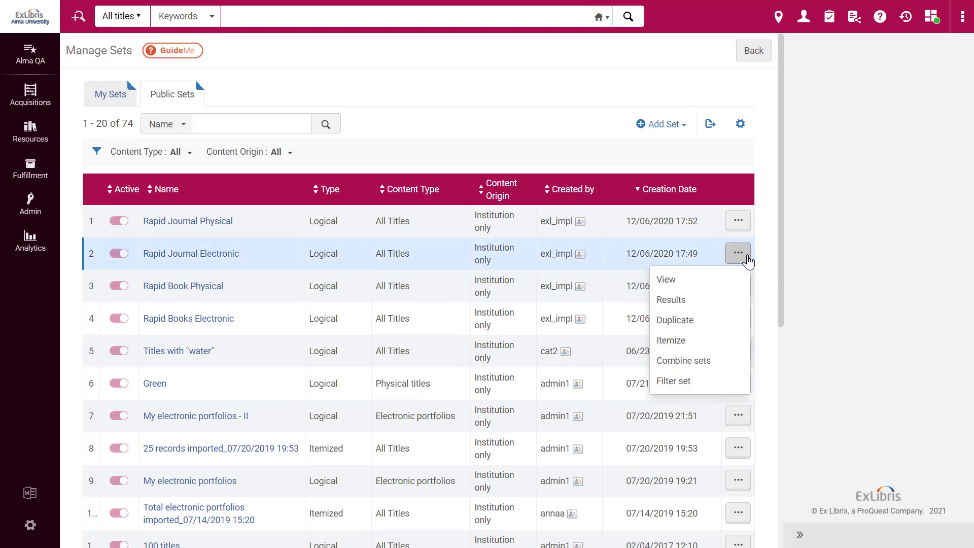
click(182, 153)
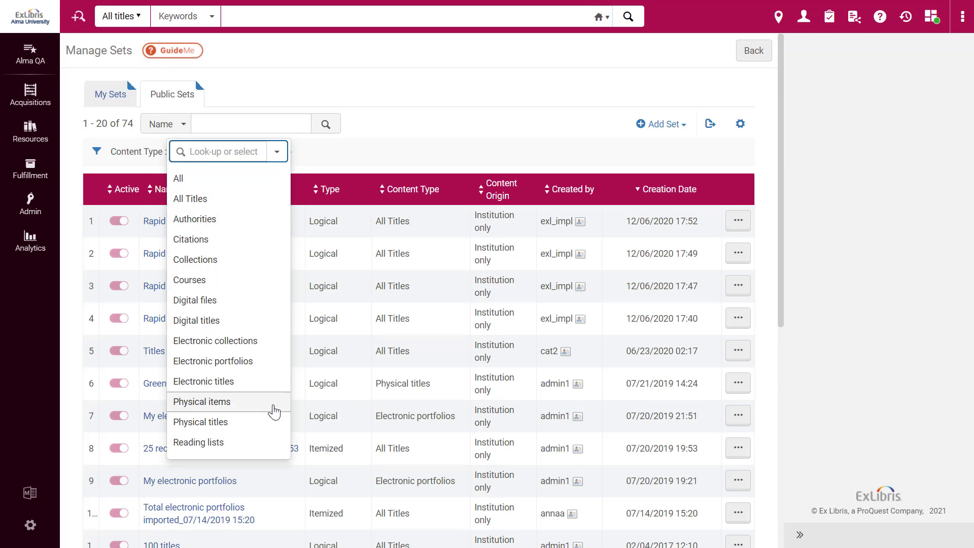
click(794, 285)
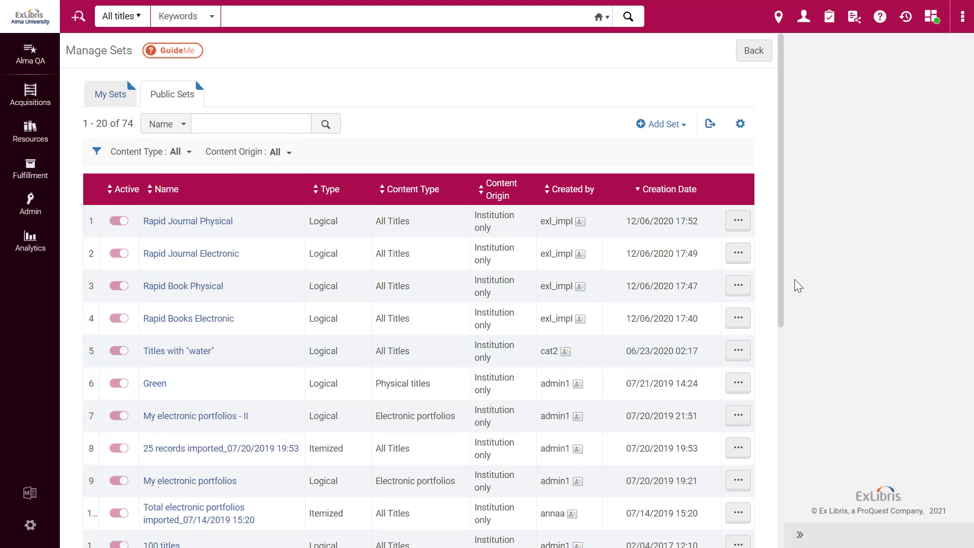